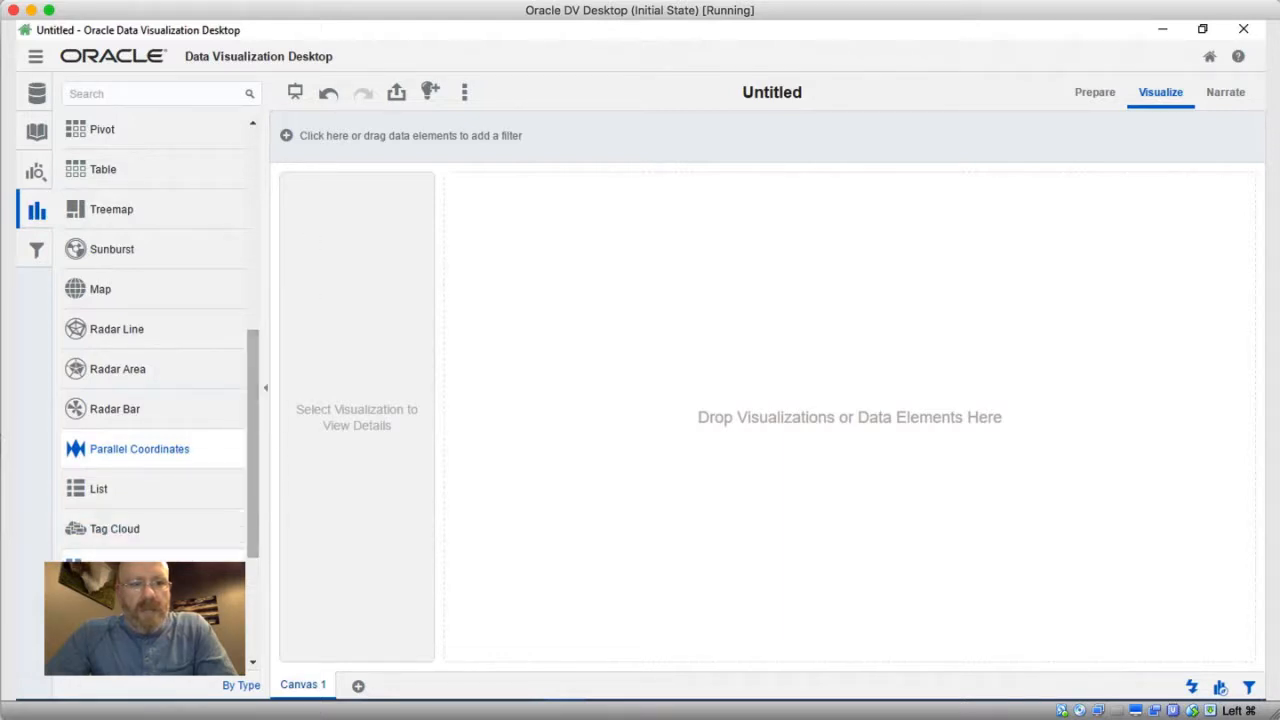
Create a Parallel Coordinates visualization with Affiliation and Line Count from 2016_debates as its category axes.
left_click(148, 458)
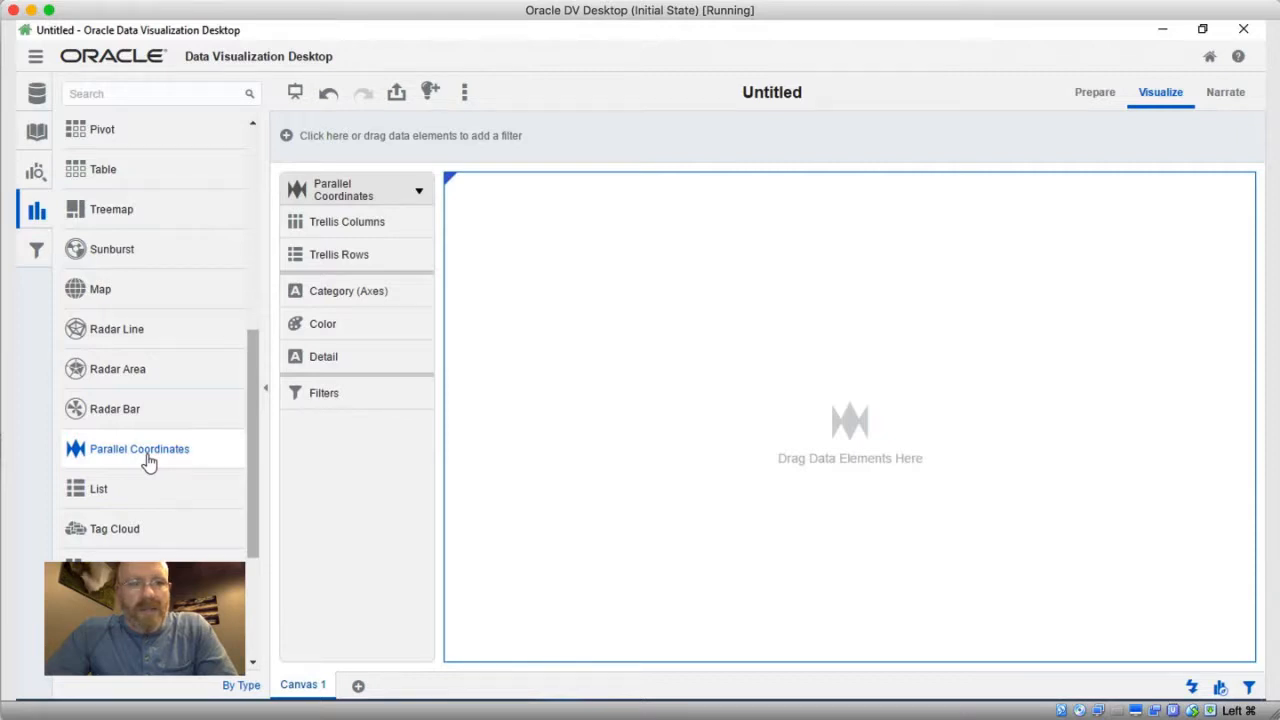
left_click(36, 135)
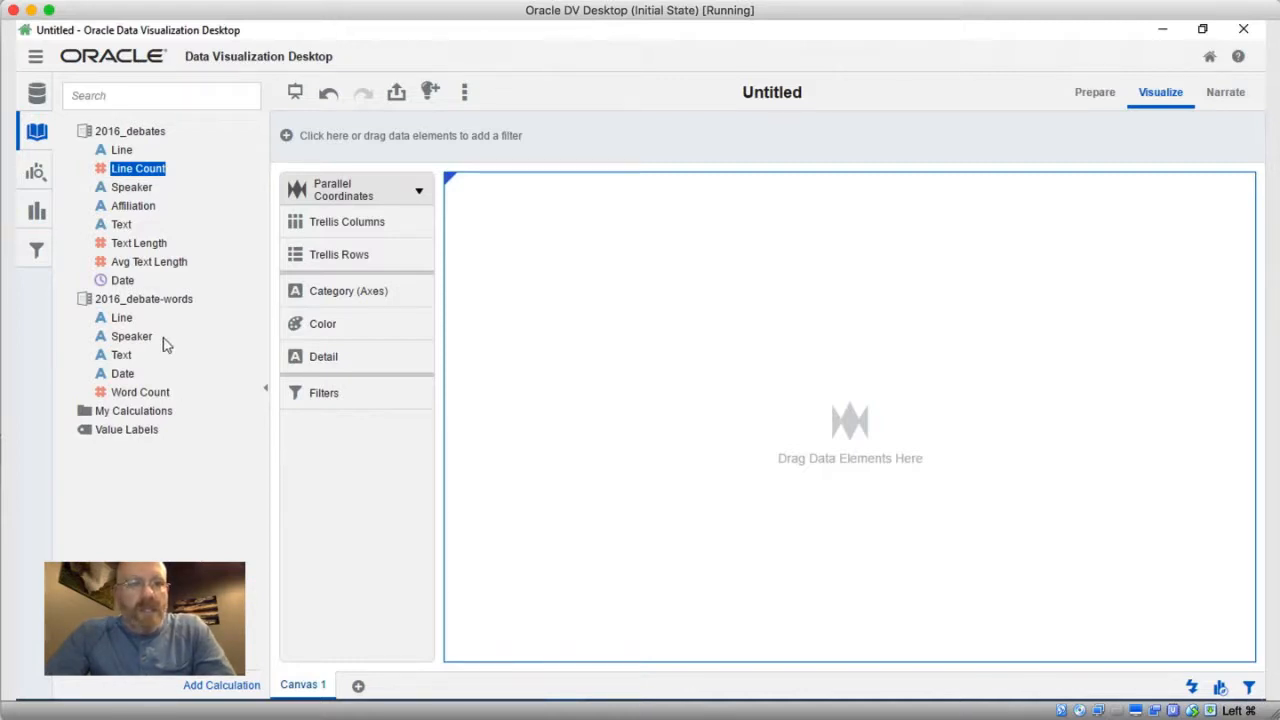
left_click(124, 207, "ctrl")
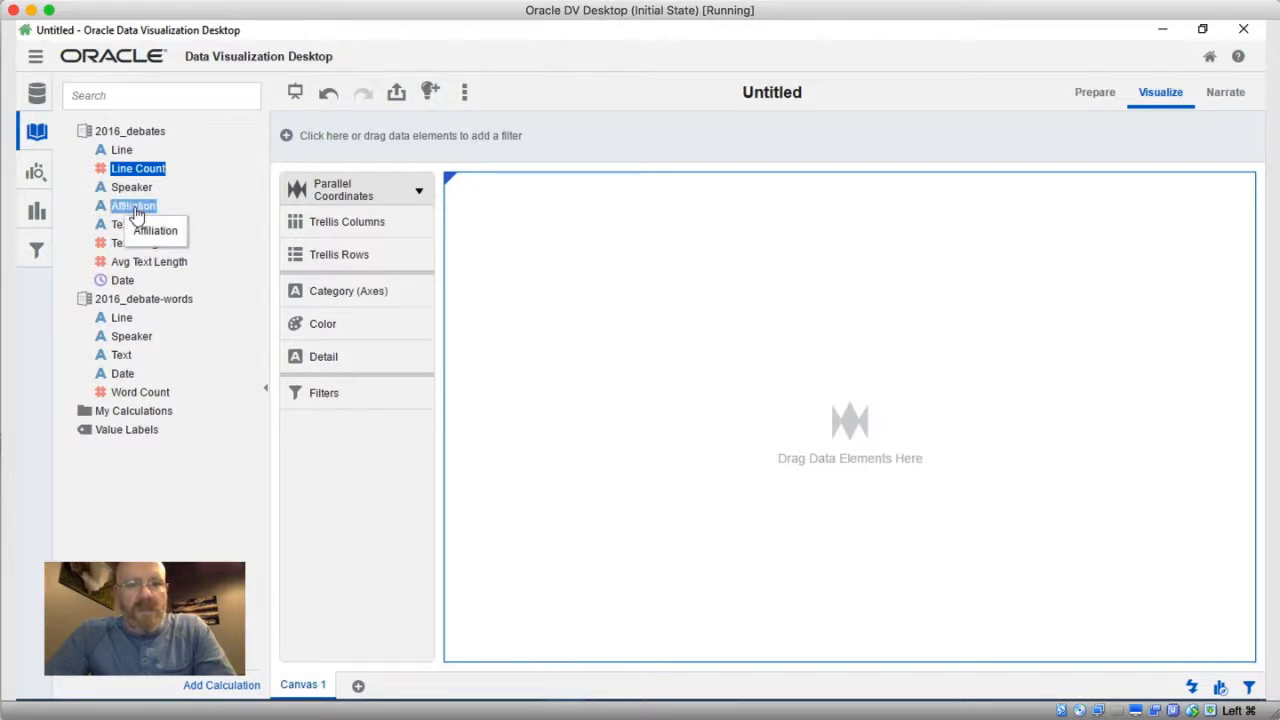
double_click(135, 211)
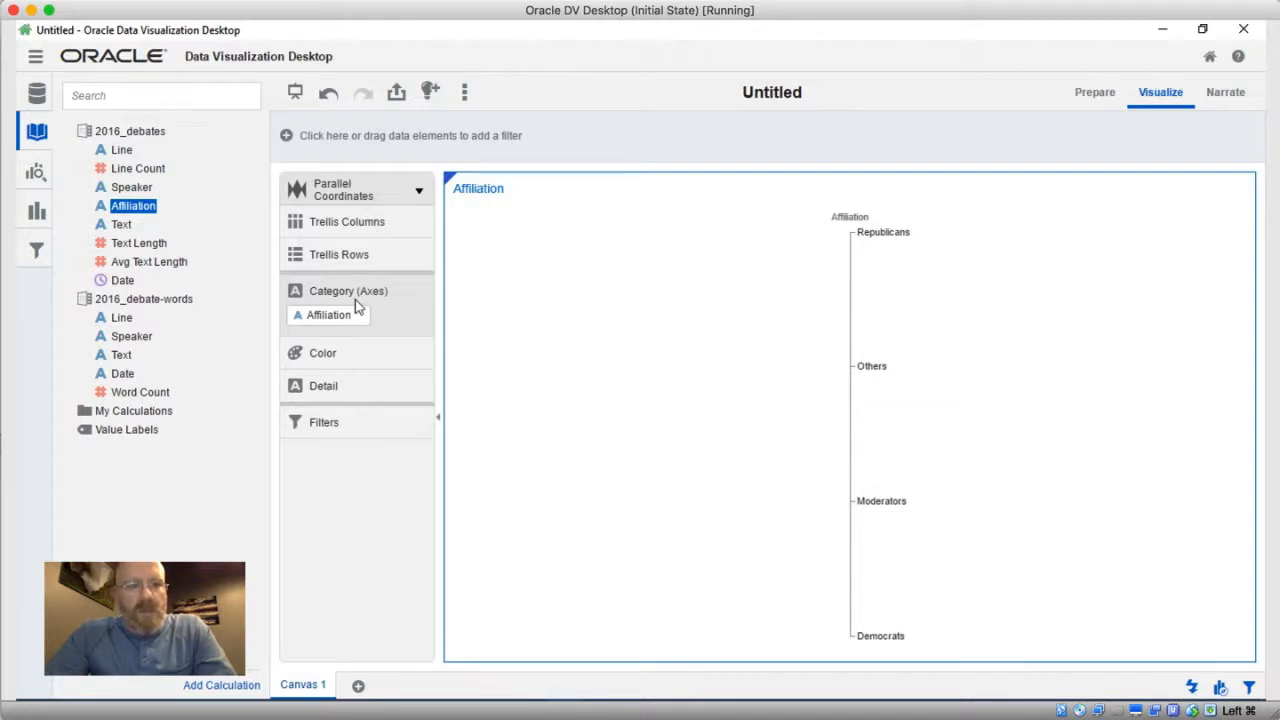
left_click(140, 172, "ctrl")
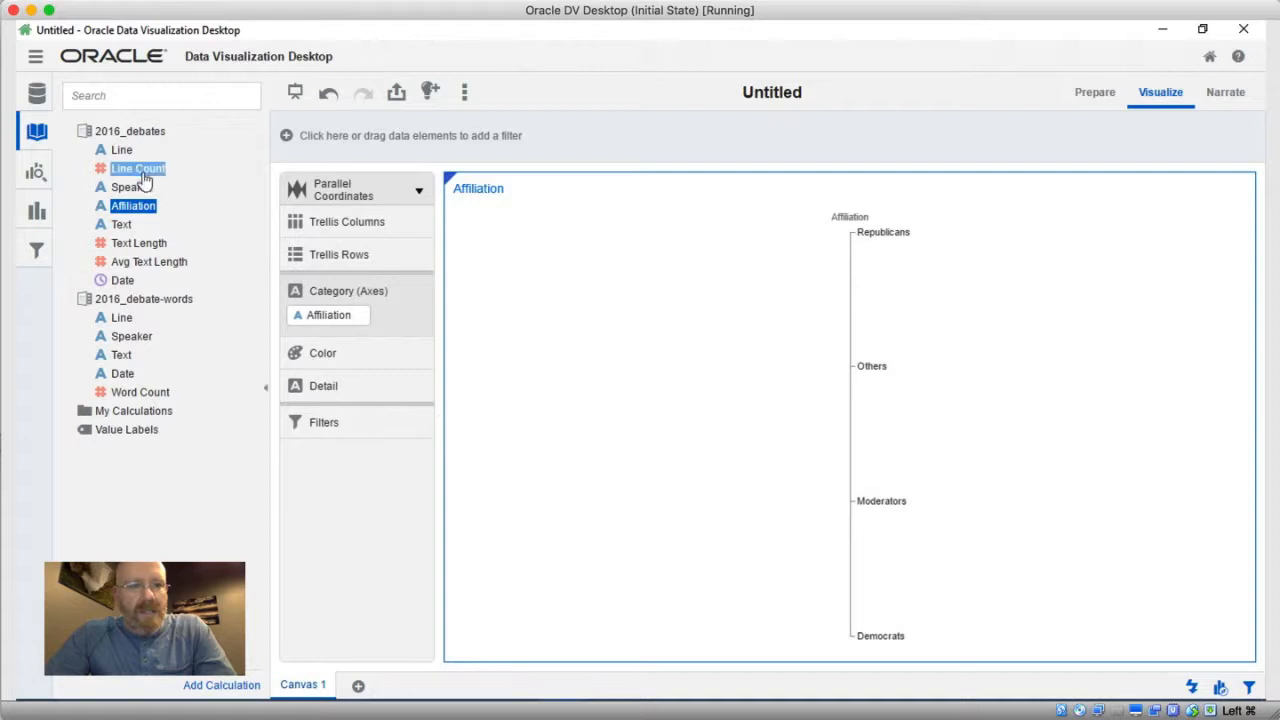
double_click(140, 172)
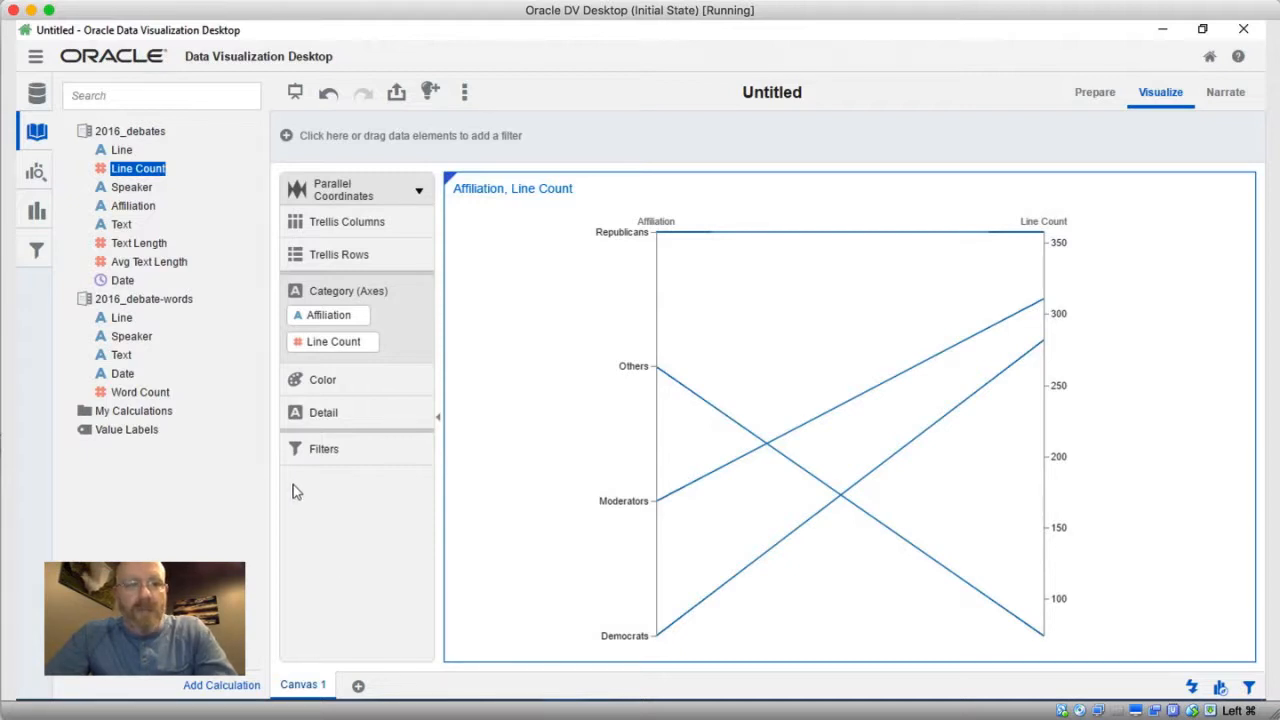
Replace Line Count on the category axes with Speaker from 2016_debates.
left_click(130, 188, "ctrl")
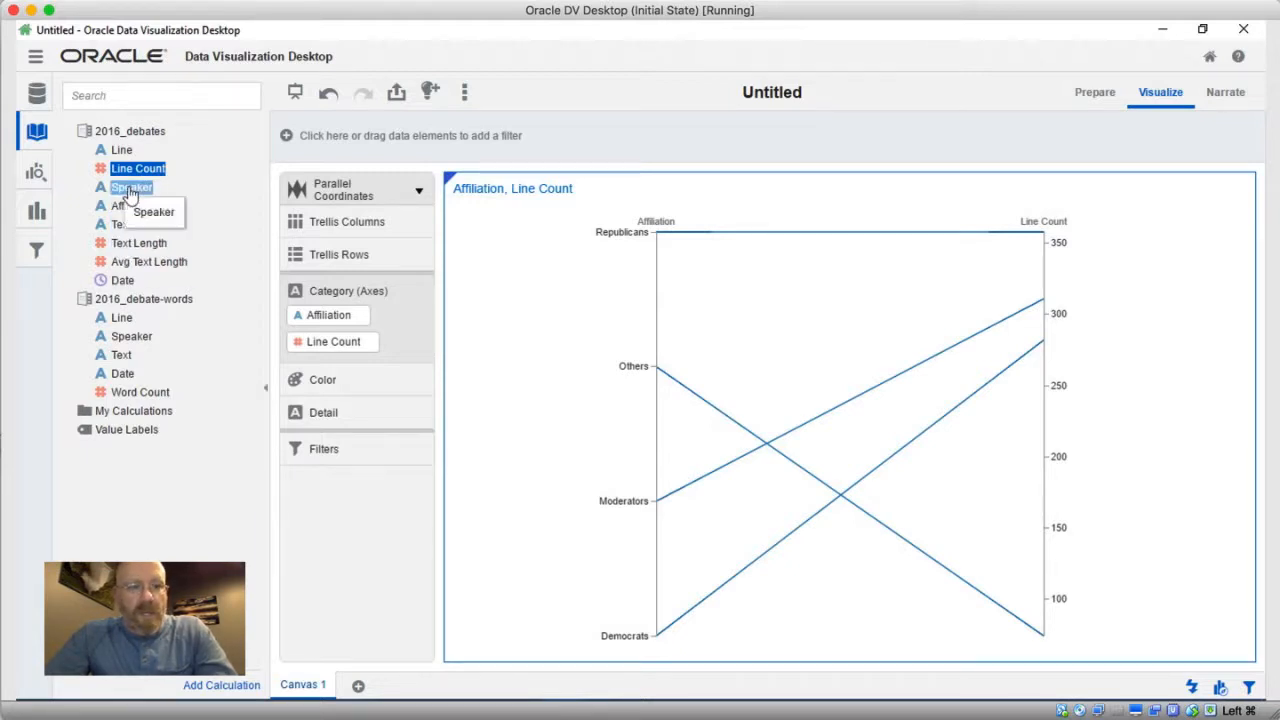
left_click(128, 189)
left_click_drag(120, 192, 314, 343)
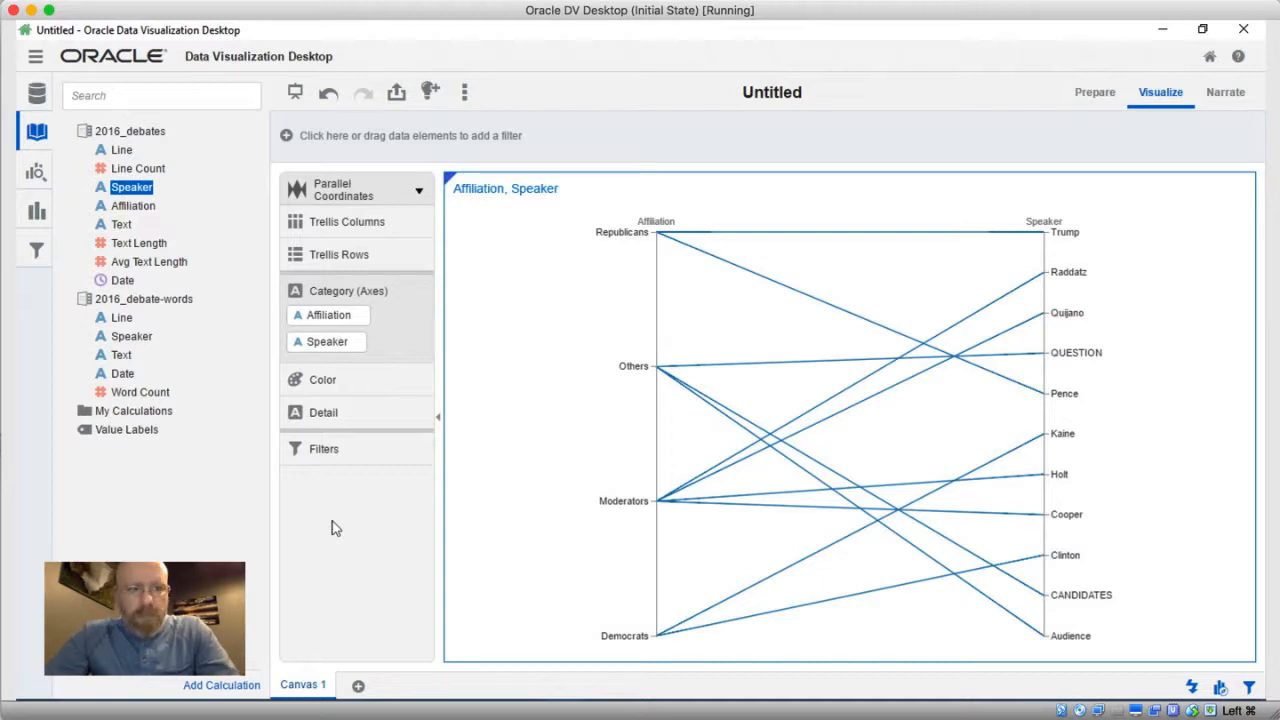
Add a second Parallel Coordinates visualization with Speaker and Text from 2016_debate-words as its category axes.
left_click(32, 216)
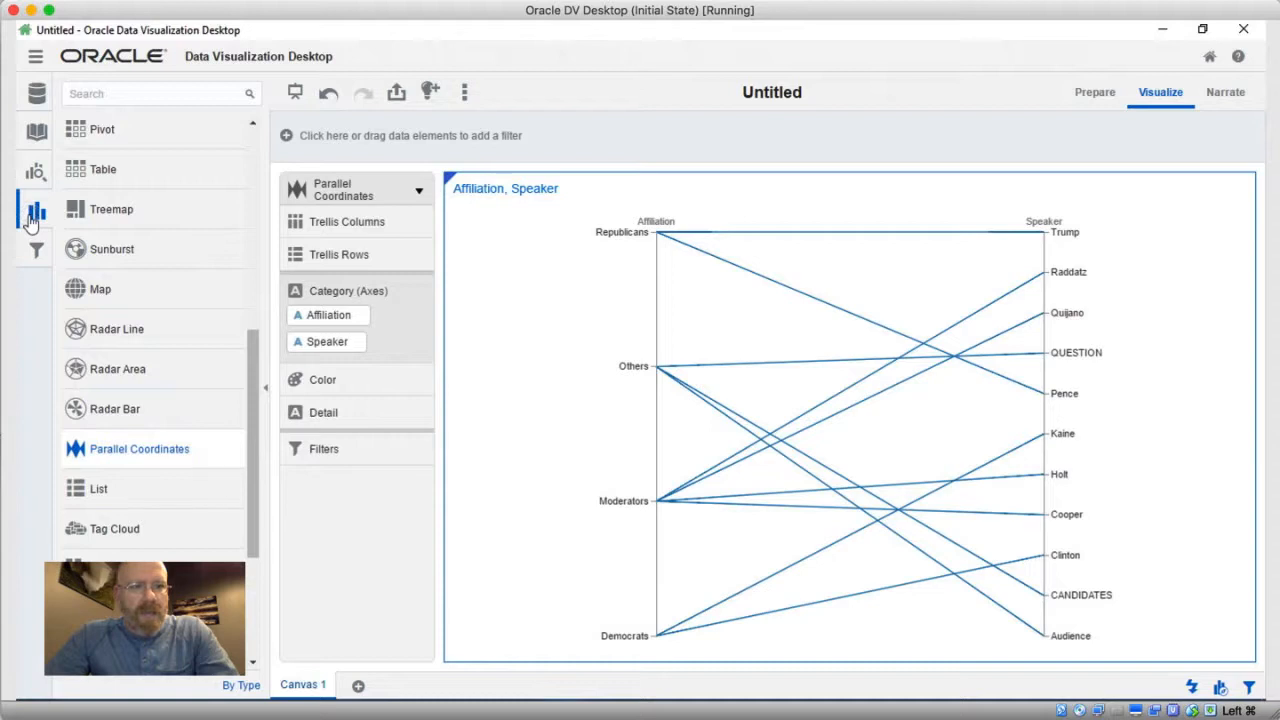
double_click(117, 458)
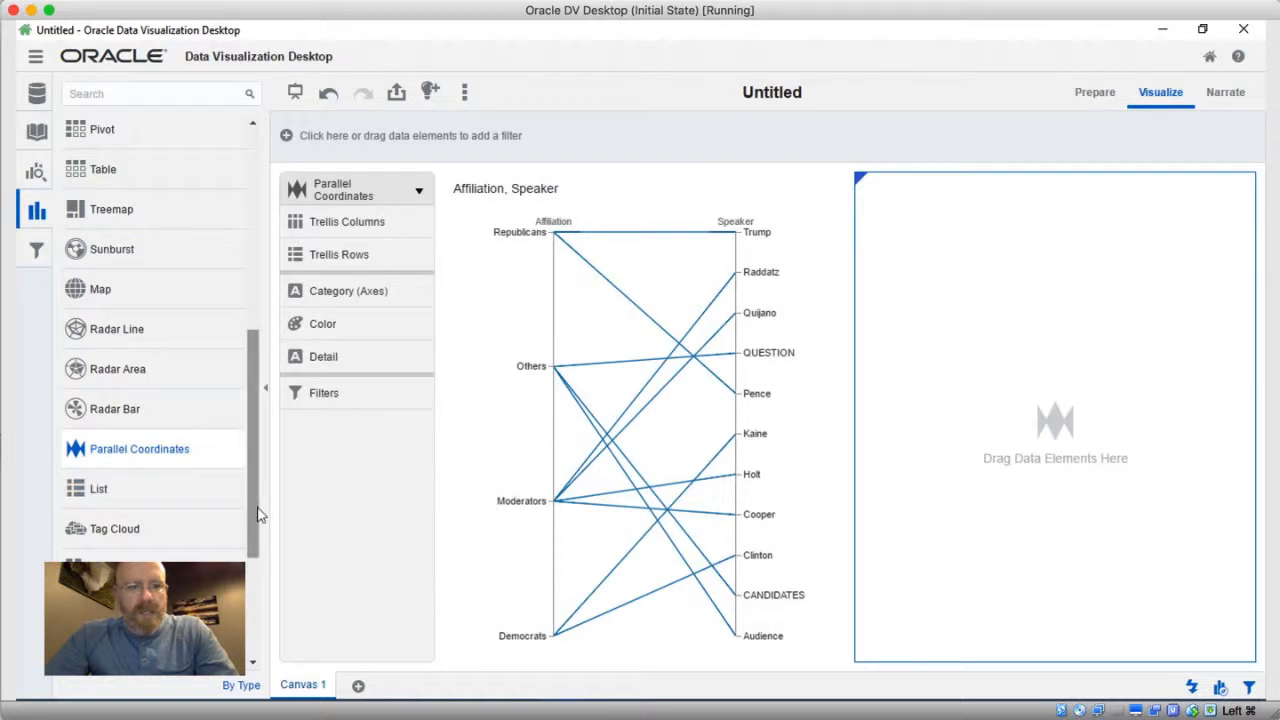
left_click(36, 135)
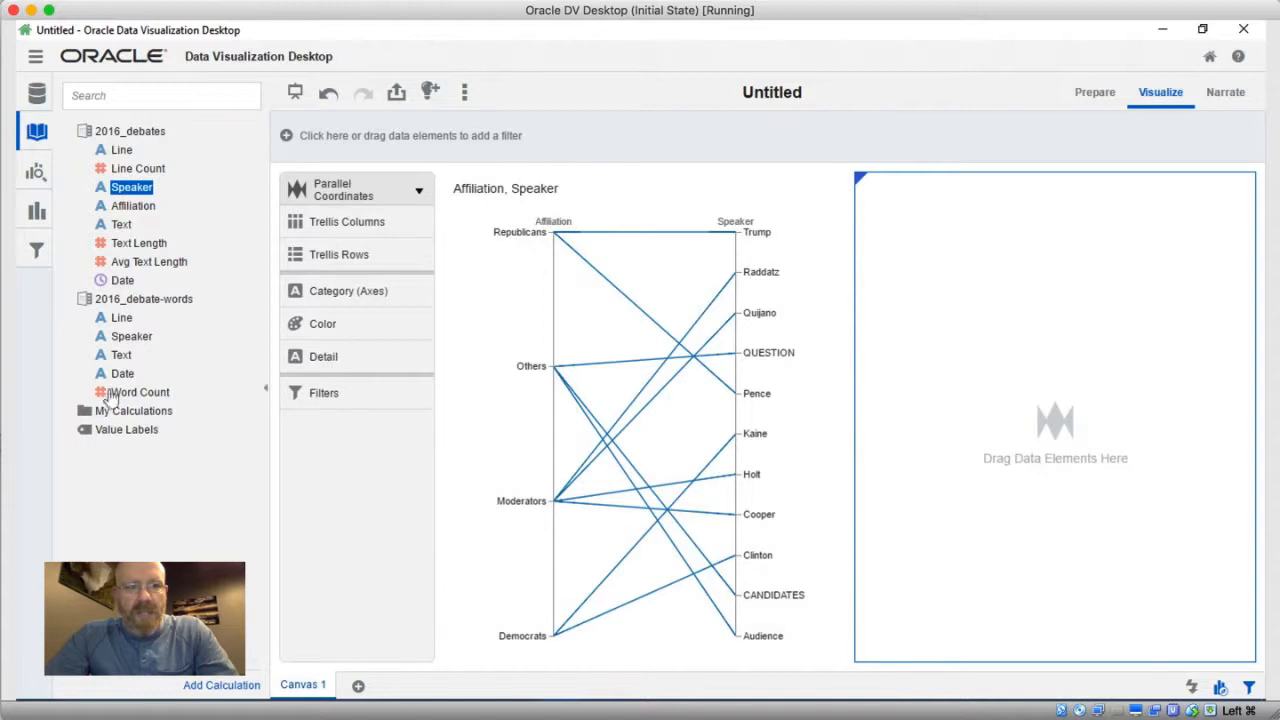
left_click(128, 302)
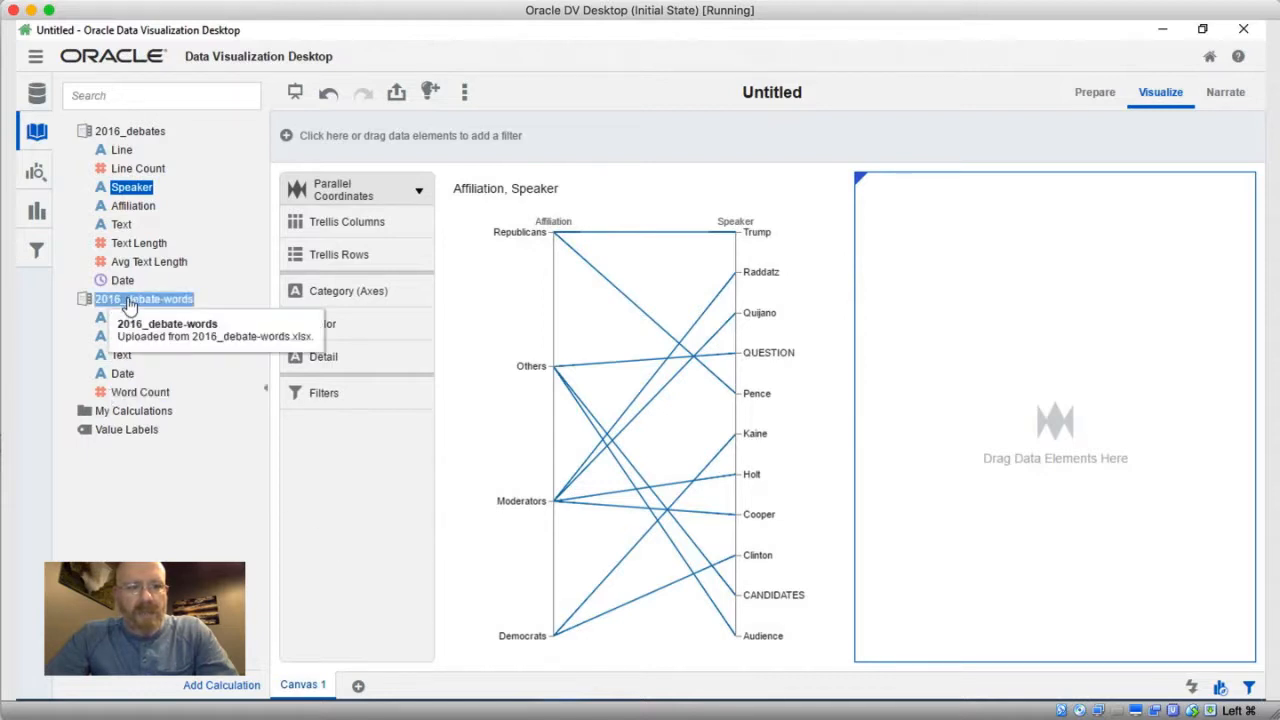
left_click(124, 337)
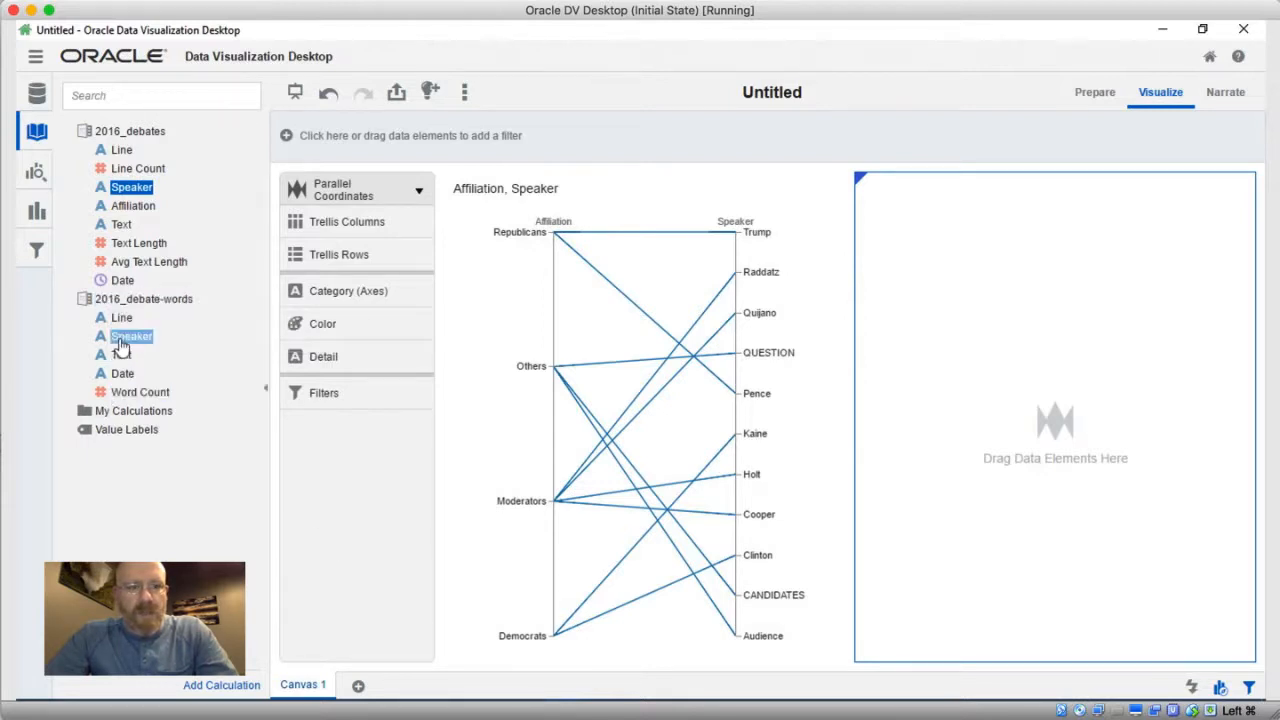
double_click(120, 343)
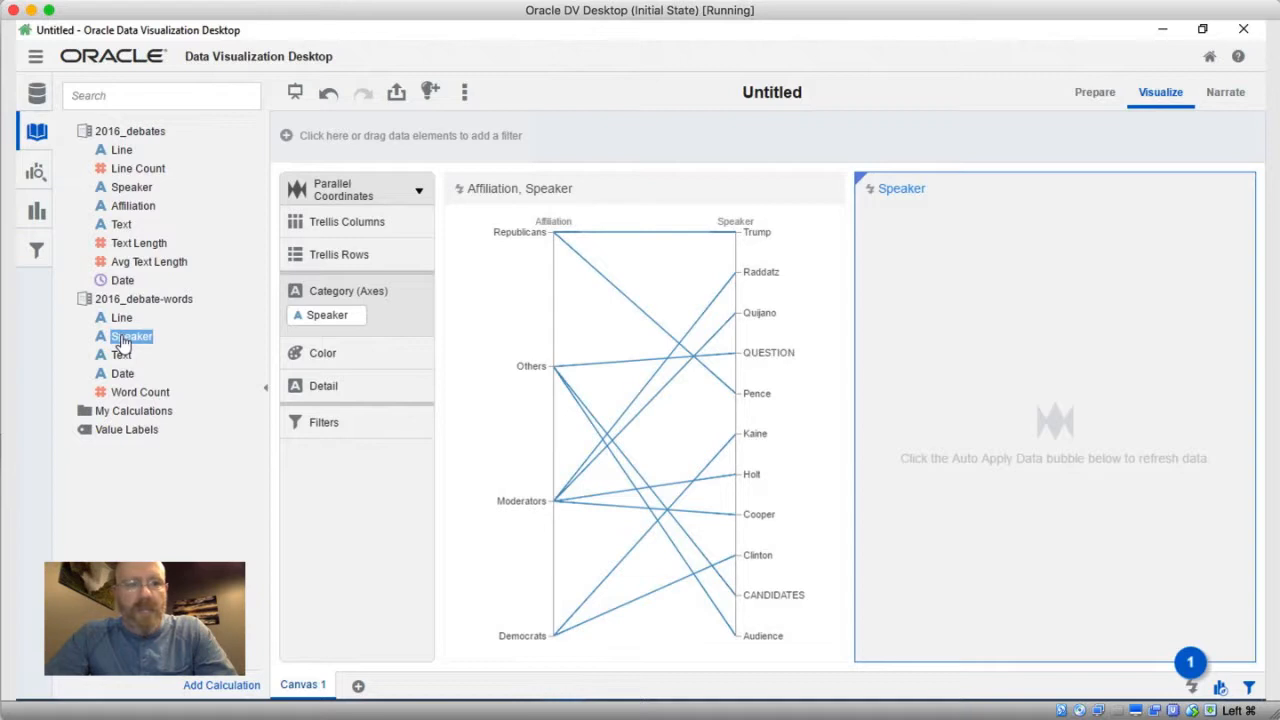
left_click(121, 355, "super")
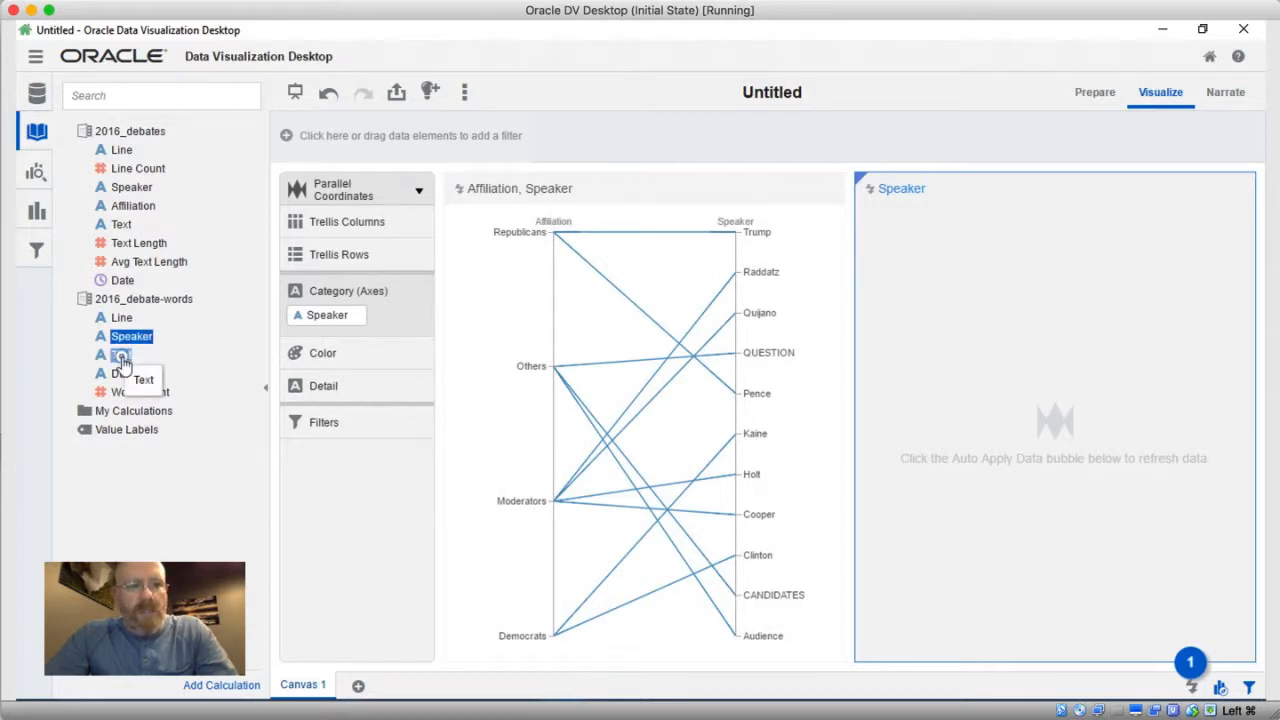
left_click(121, 362)
double_click(121, 362)
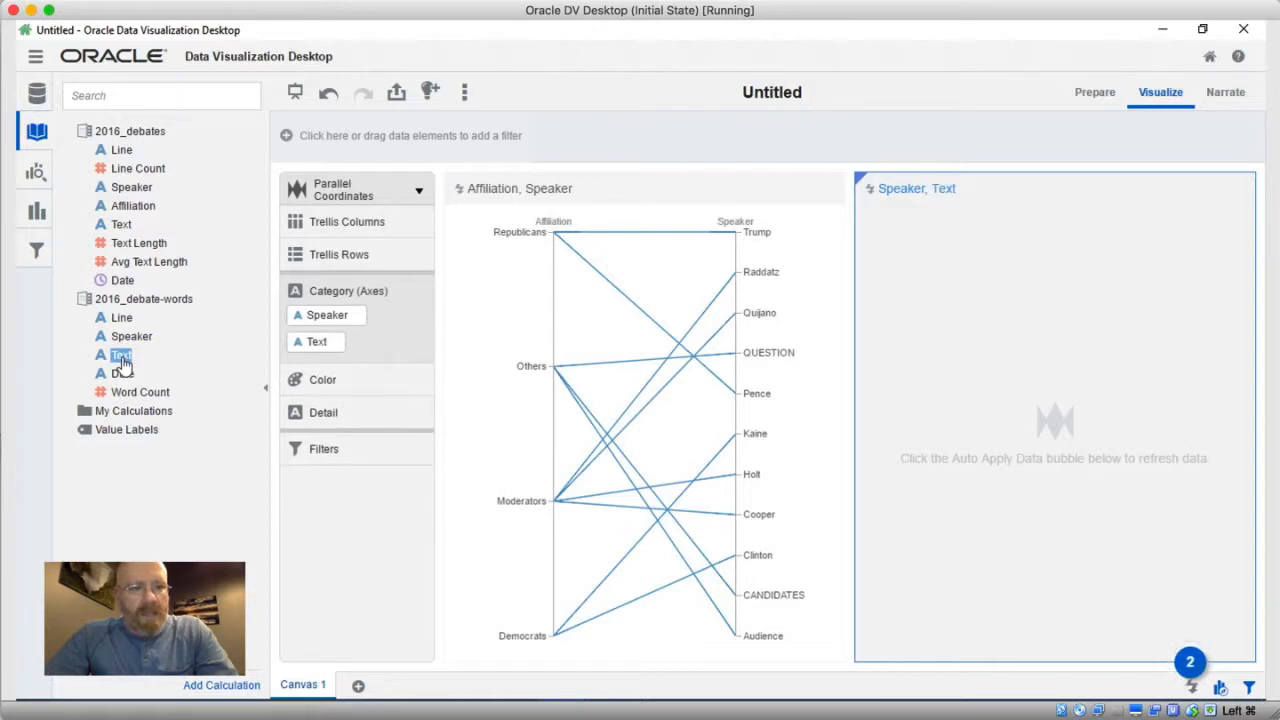
Filter the second visualization by Text from 2016_debate-words, selecting the words isis and isil.
left_click_drag(120, 366, 344, 453)
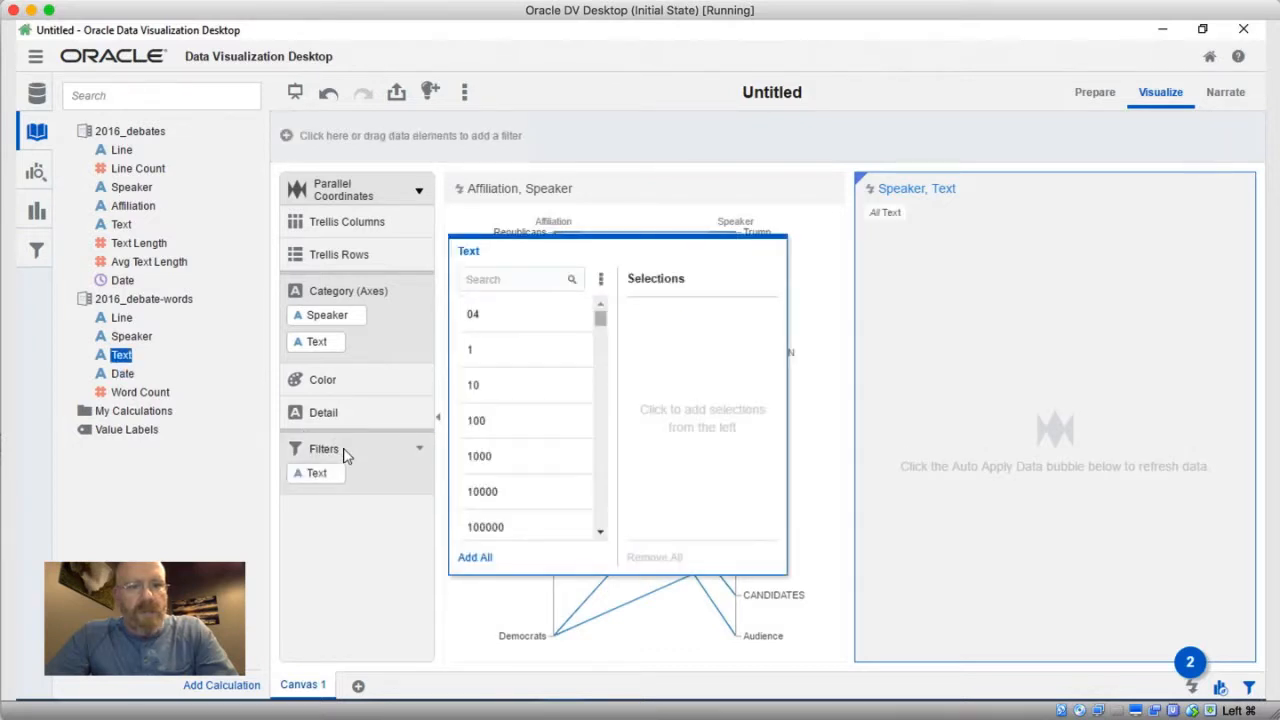
left_click(526, 281)
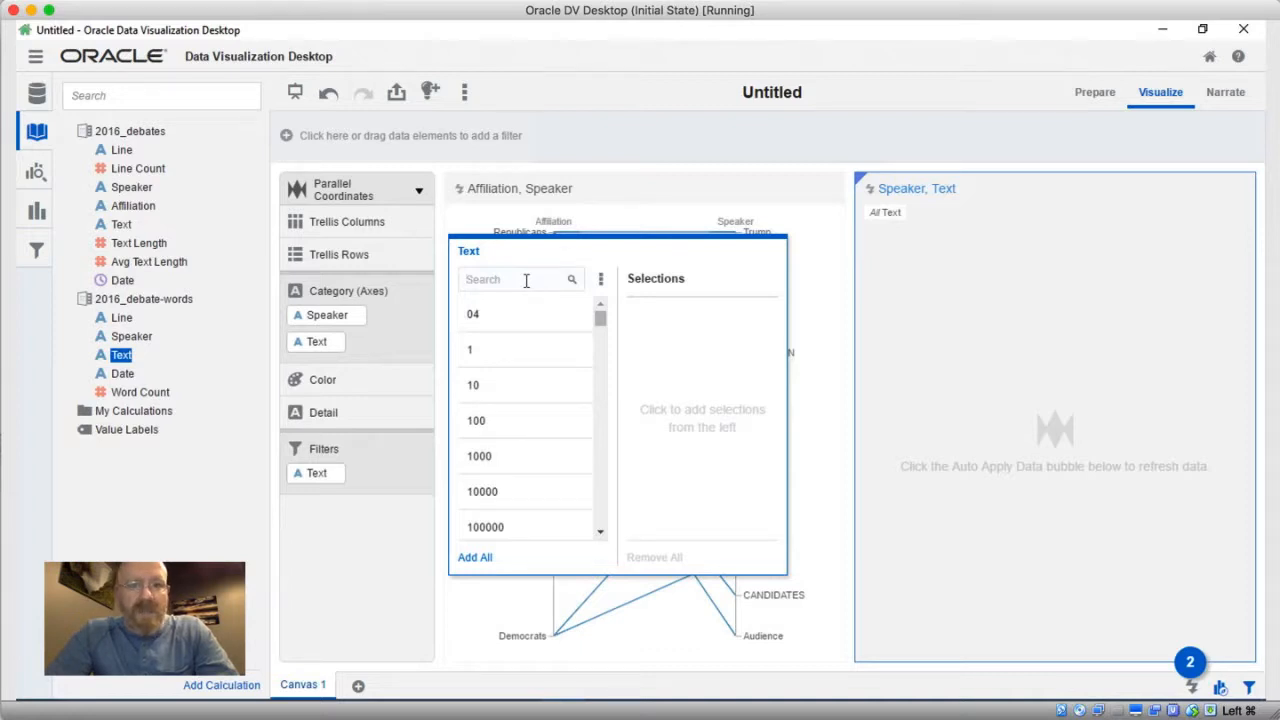
type("isis")
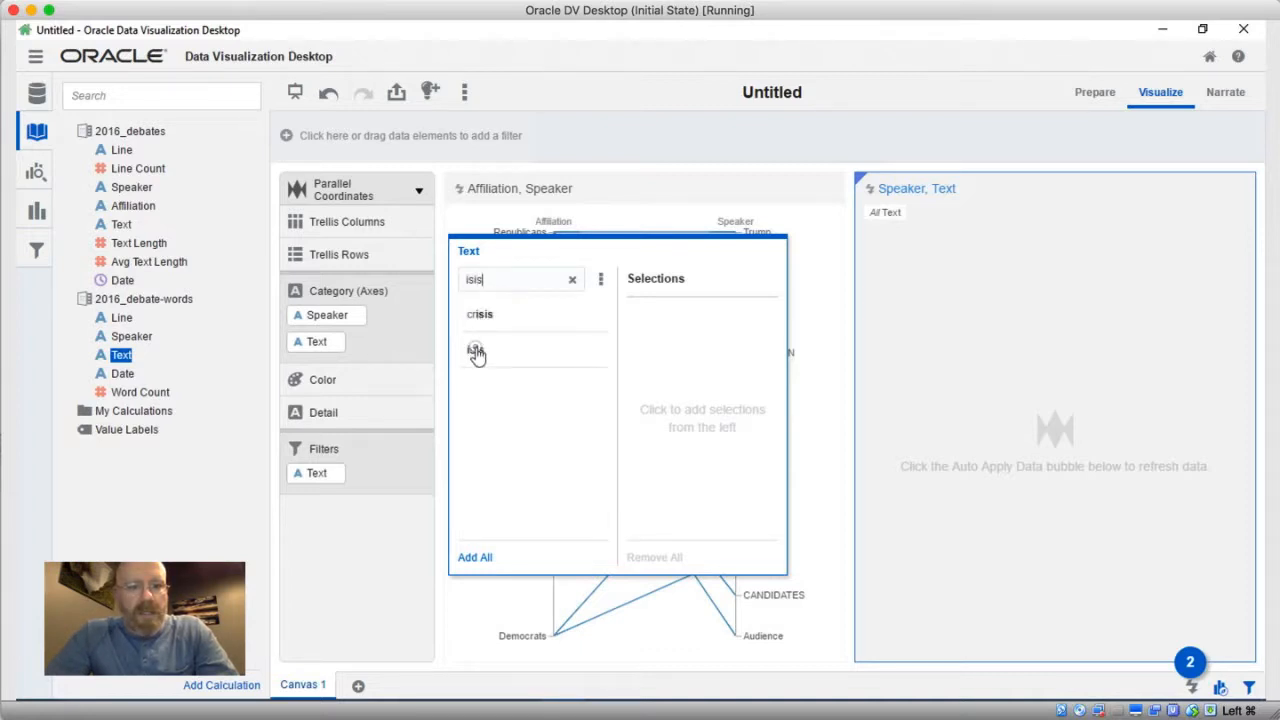
left_click(475, 352)
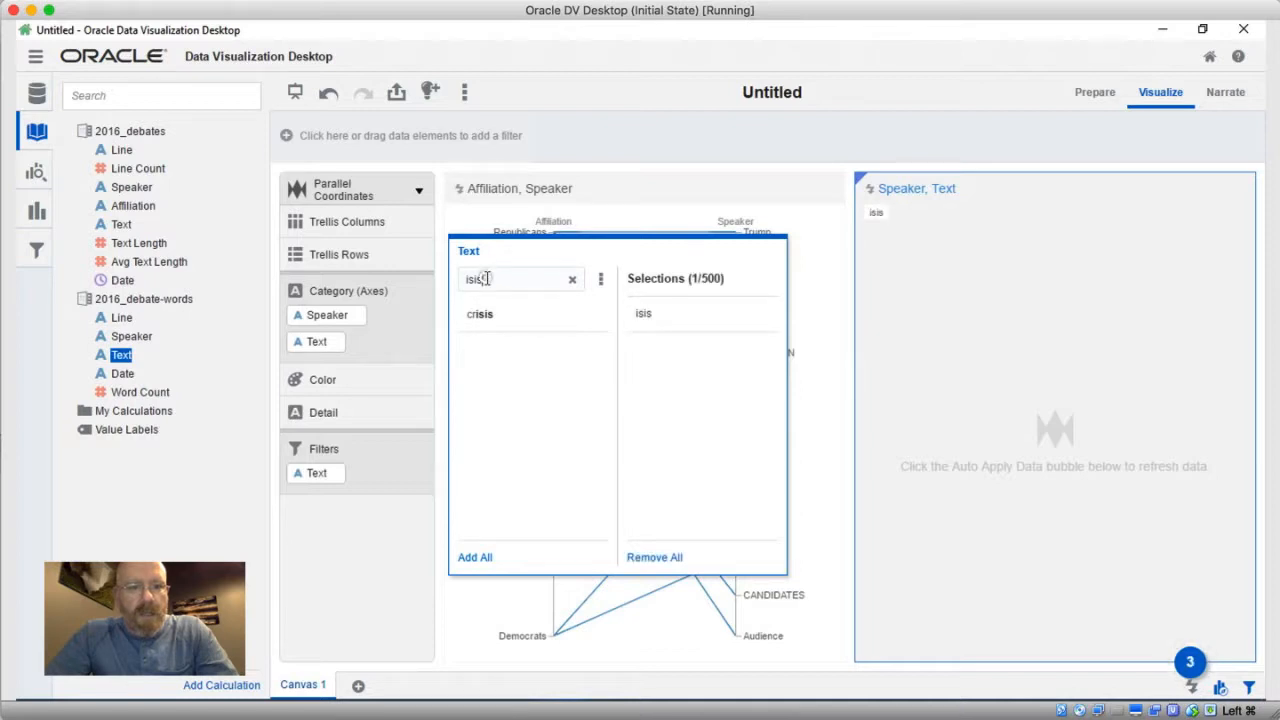
key("BackSpace")
type("l")
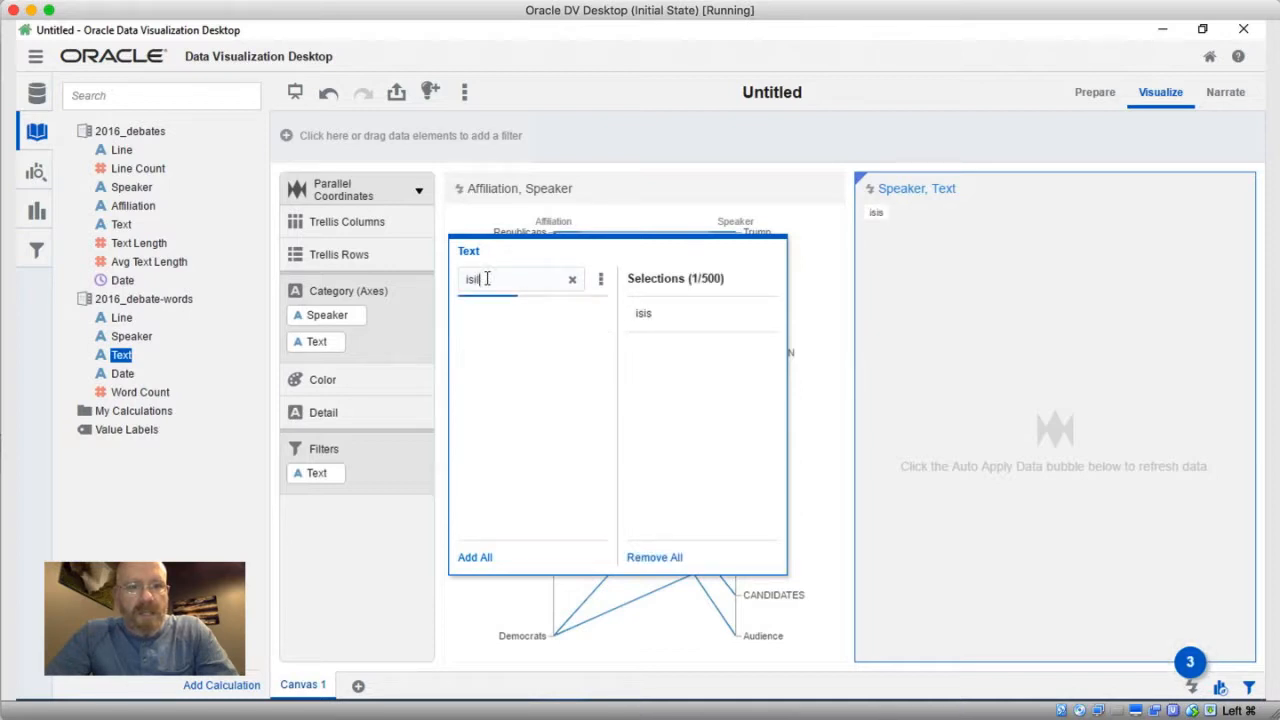
left_click(491, 331)
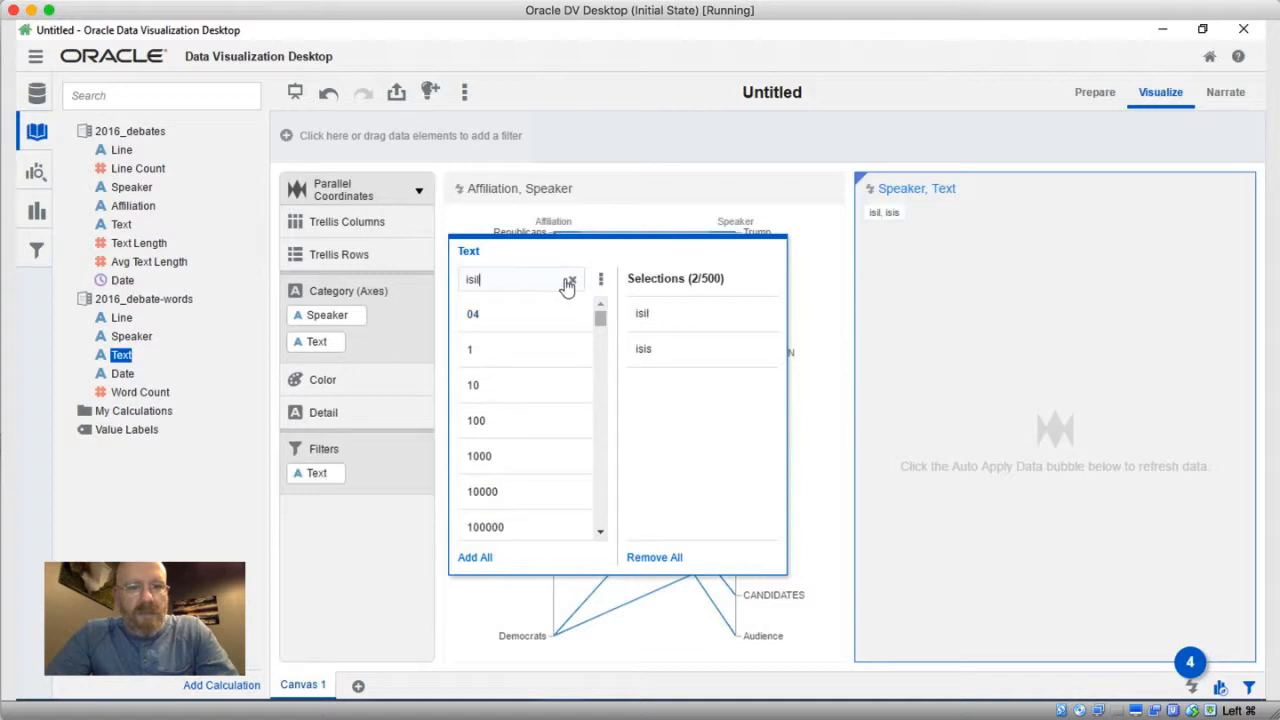
Search the Text filter for russia and add russia, russian and russians to the selections.
key("BackSpace")
key("BackSpace")
key("BackSpace")
key("BackSpace")
type("r")
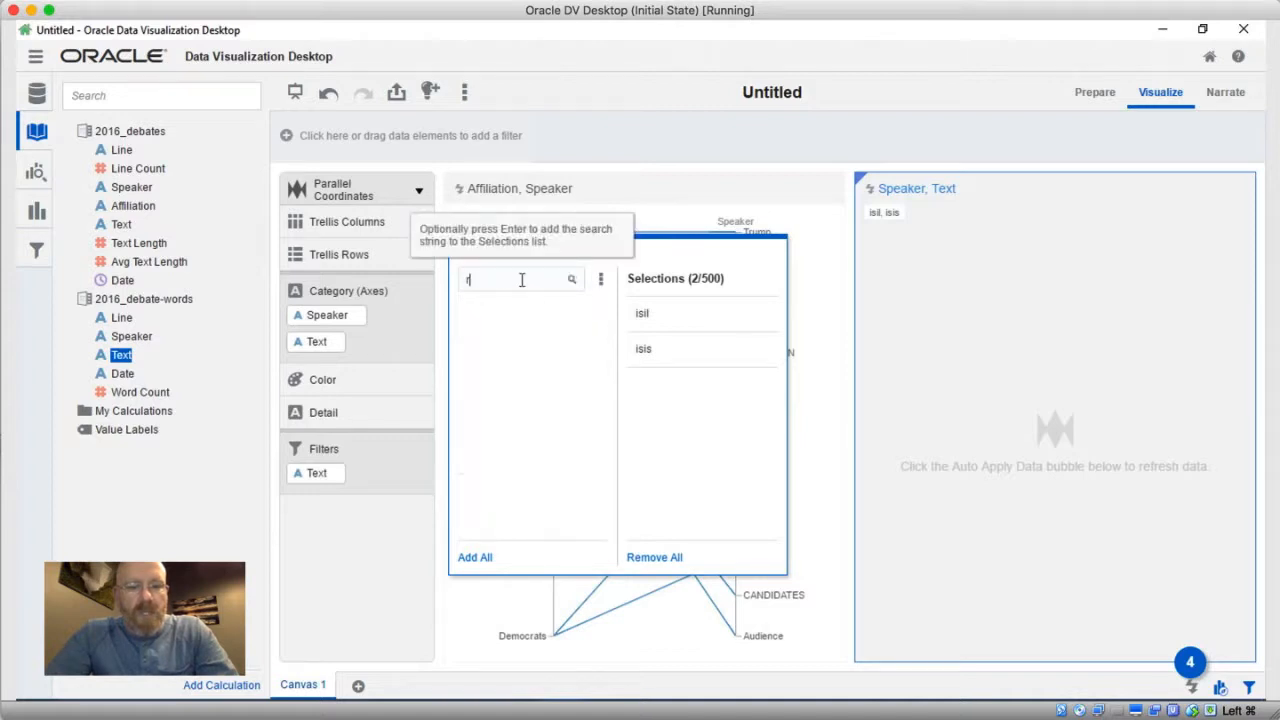
type("ussia")
key("BackSpace")
key("BackSpace")
key("BackSpace")
key("BackSpace")
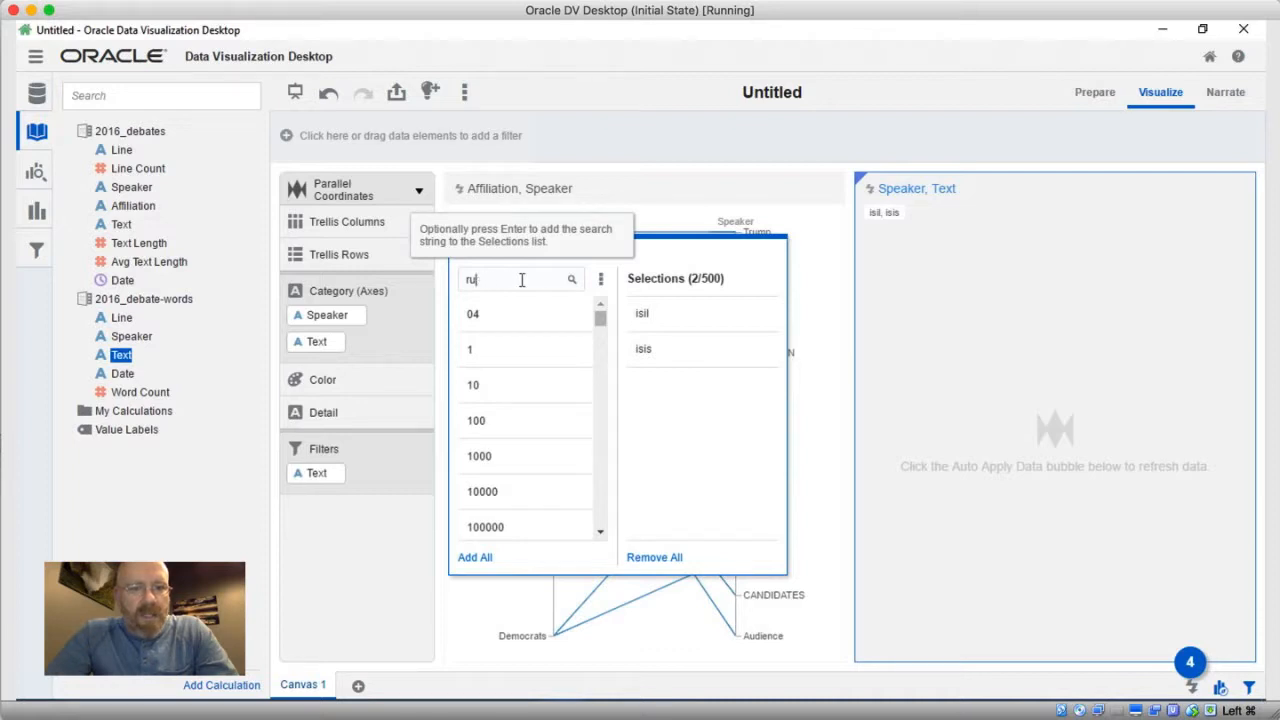
key("BackSpace")
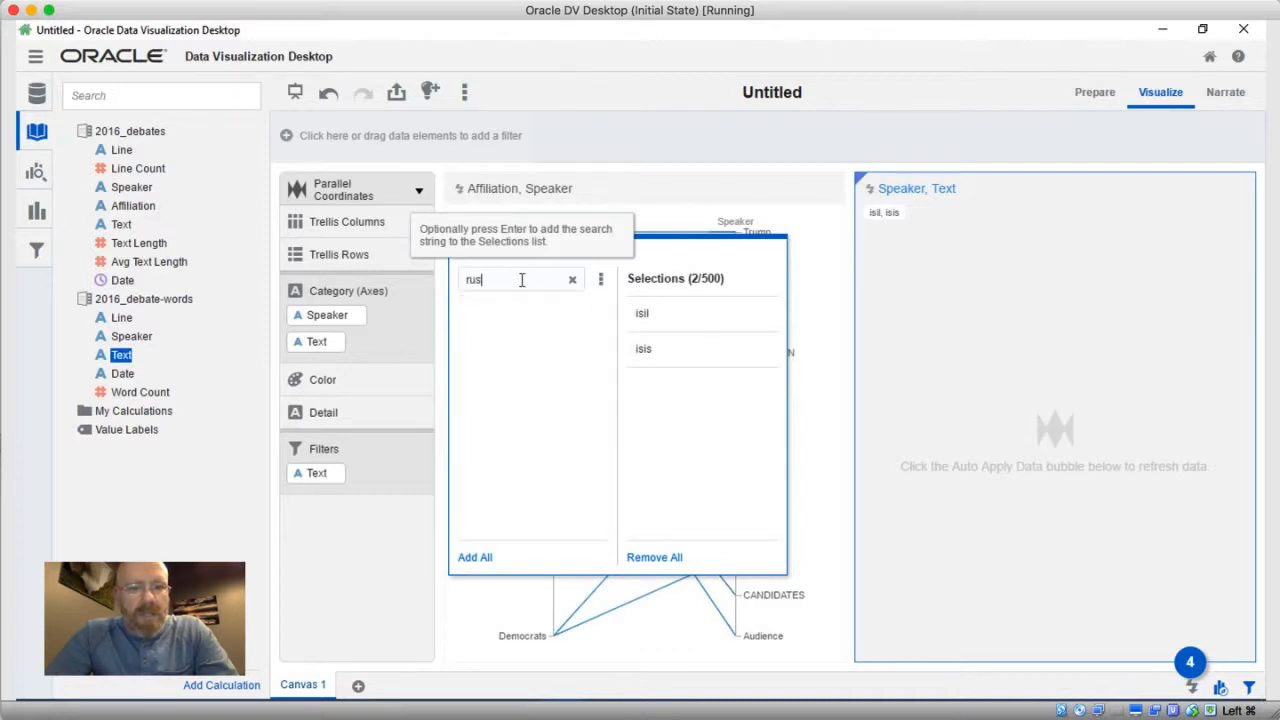
type("sia")
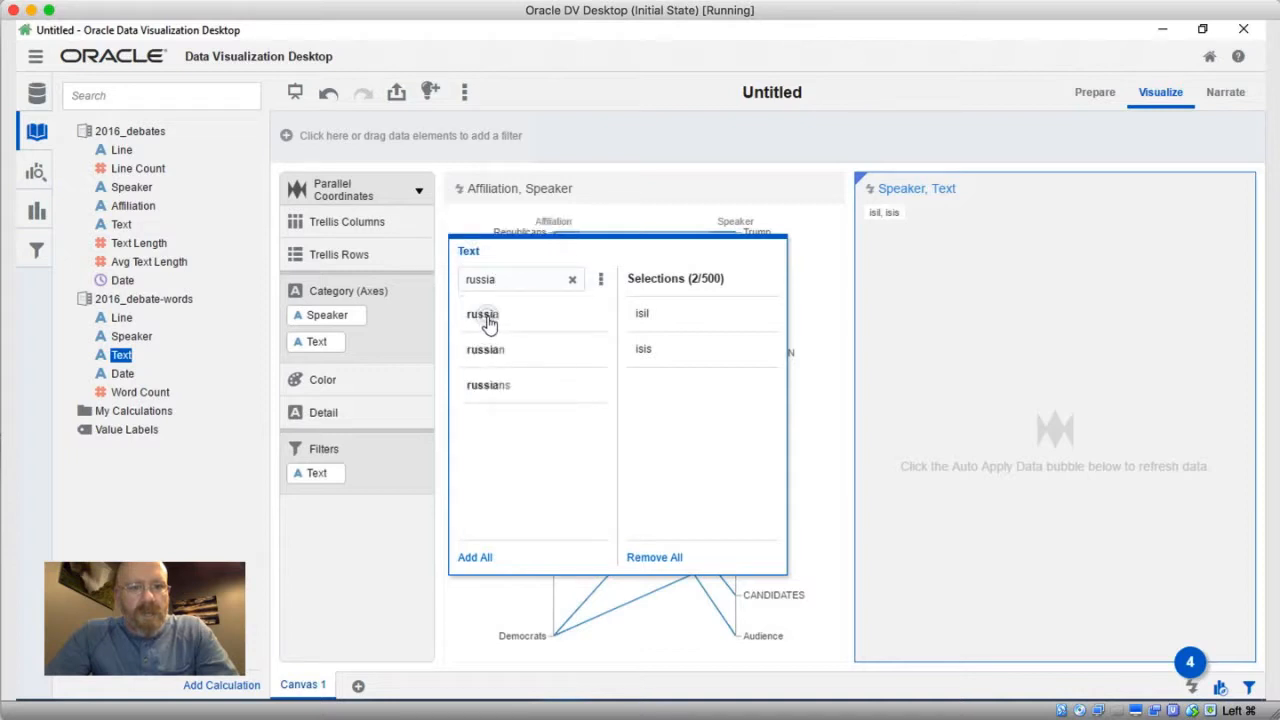
left_click(486, 318)
left_click(482, 320)
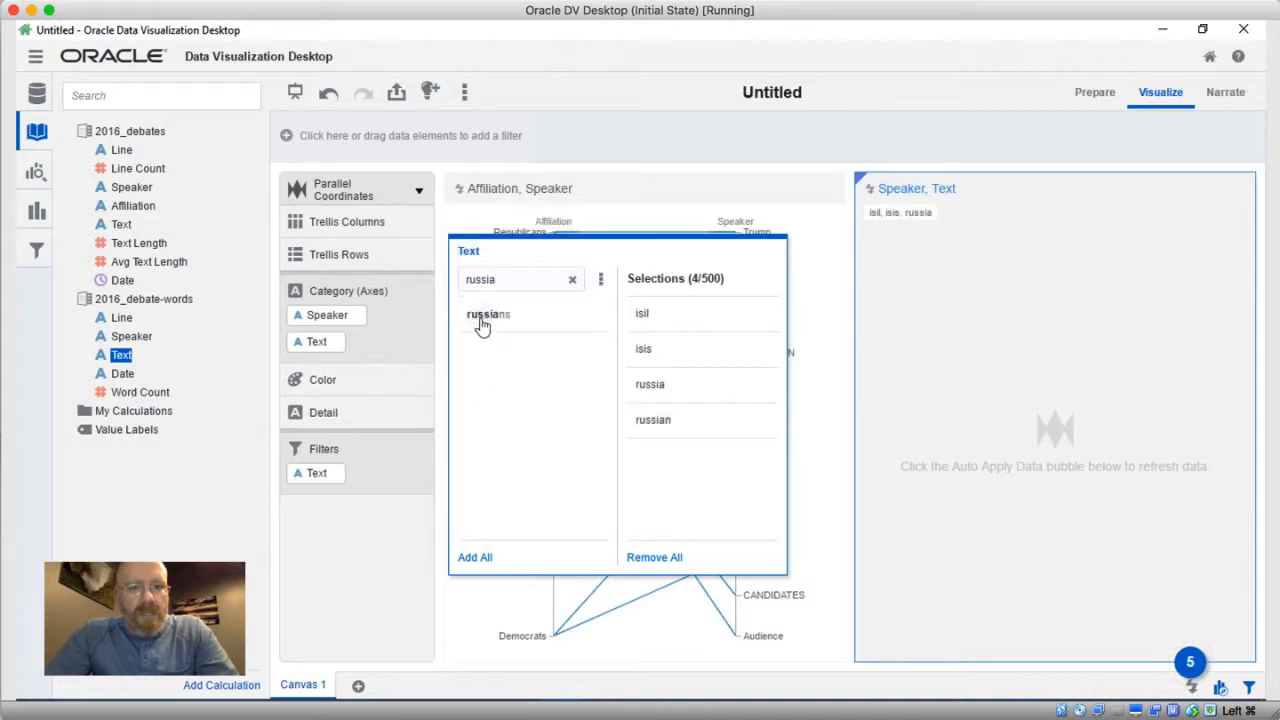
left_click(482, 318)
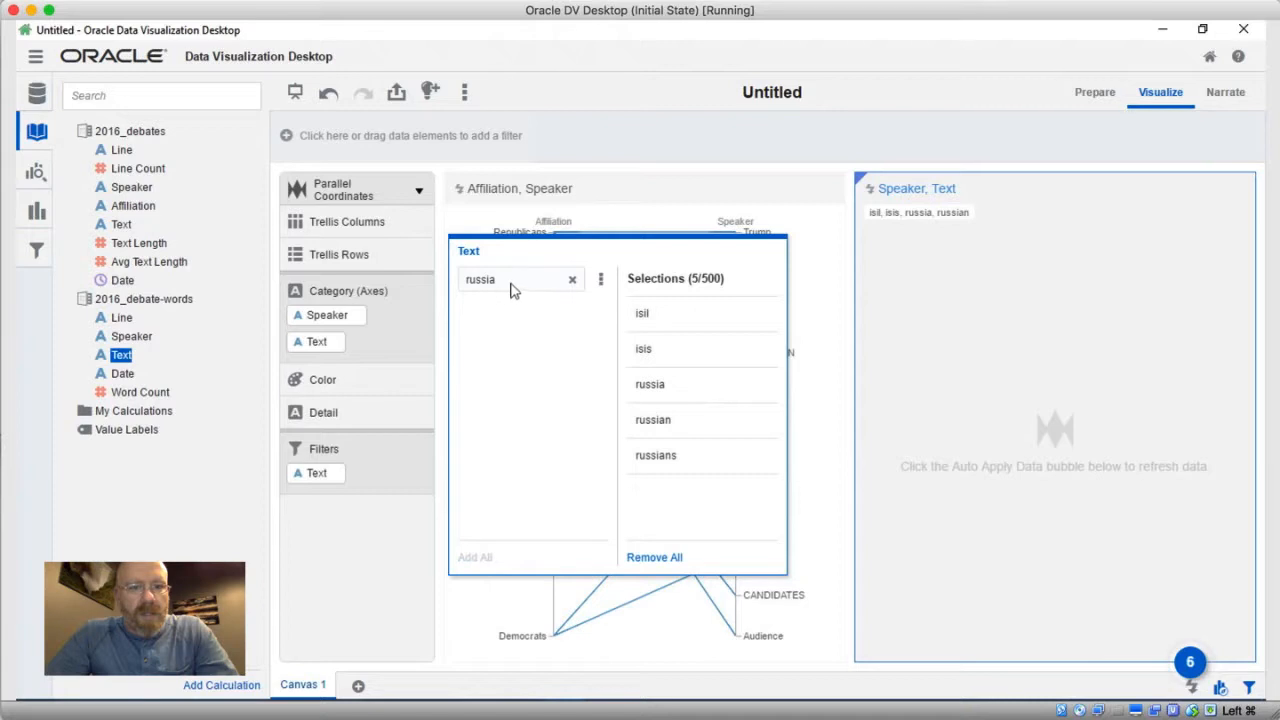
Search the Text filter for tax, add tax and taxes to the selections, and close the filter.
left_click_drag(509, 281, 444, 285)
type("tax")
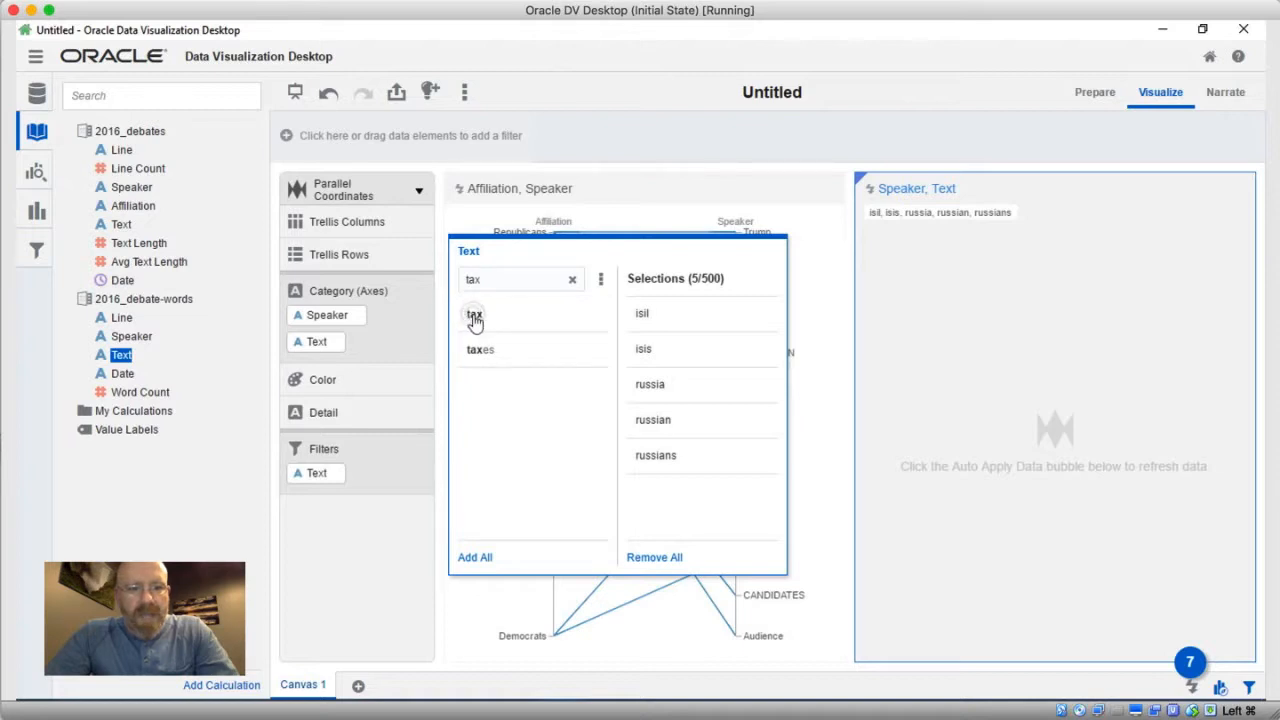
left_click(475, 317)
left_click(476, 318)
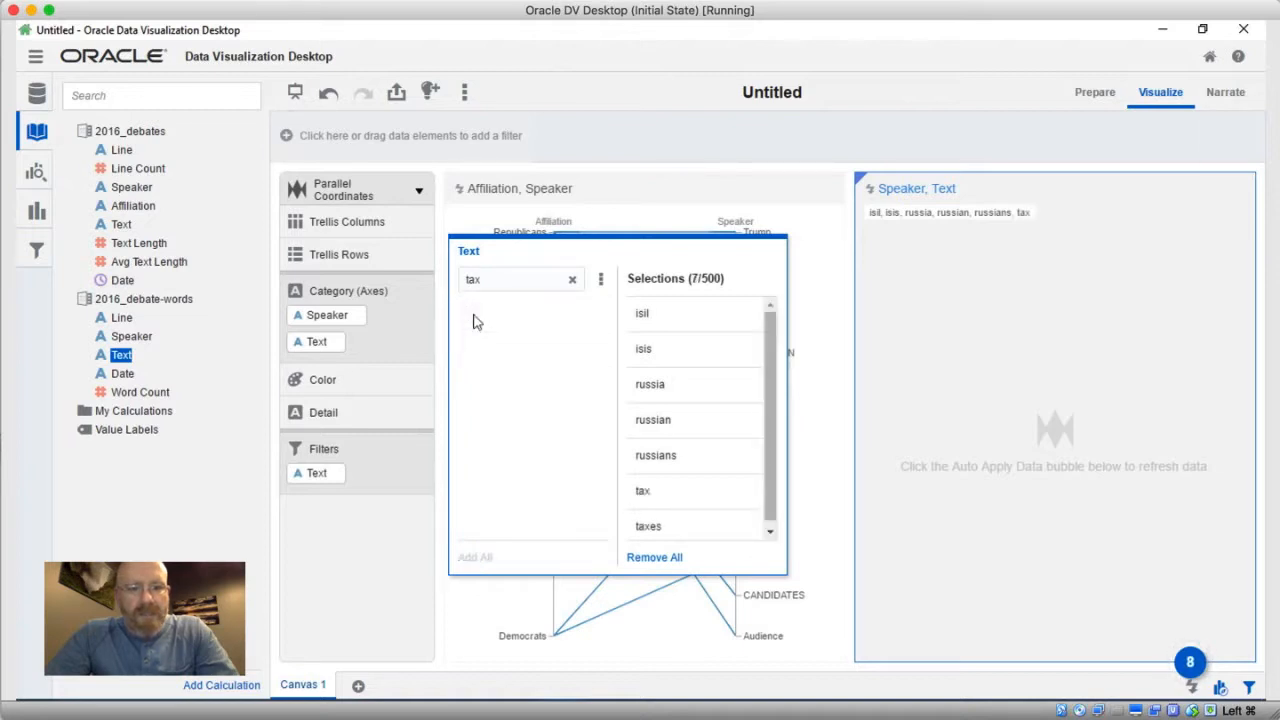
left_click(380, 578)
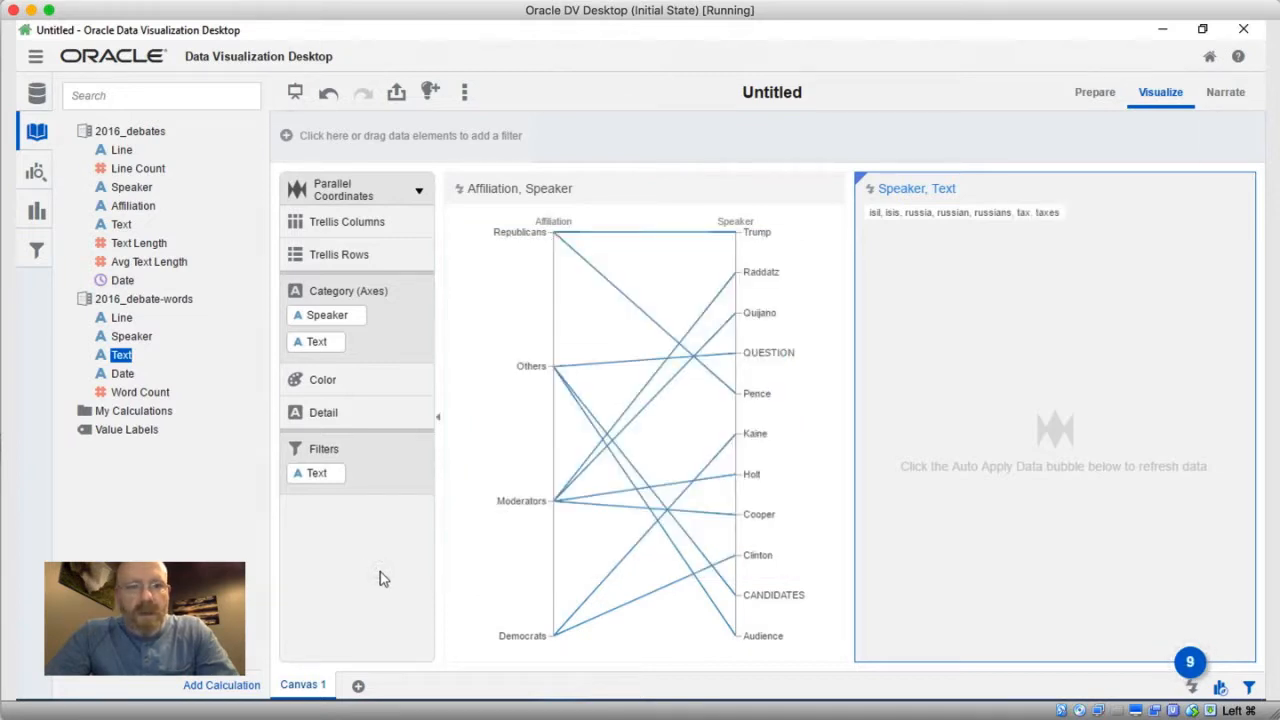
Color the second visualization by Word Count from 2016_debate-words and apply the pending changes to refresh its data.
left_click(137, 394, "ctrl")
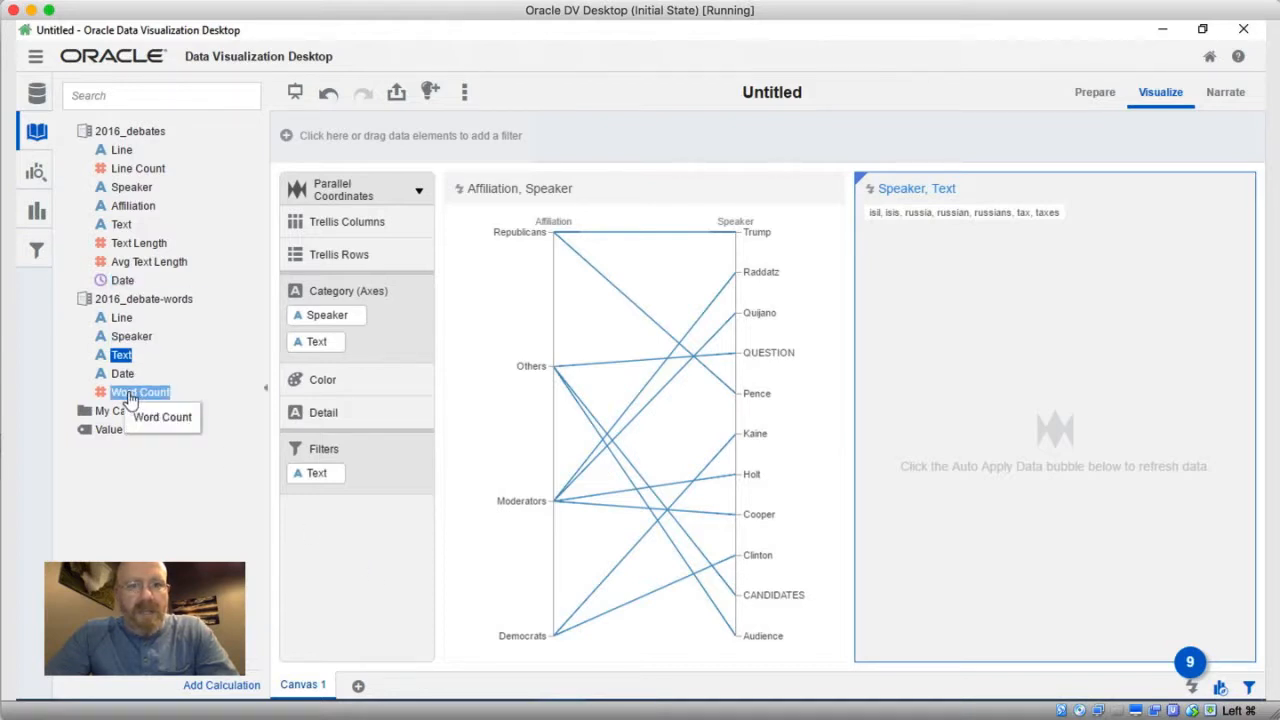
left_click_drag(130, 398, 349, 386)
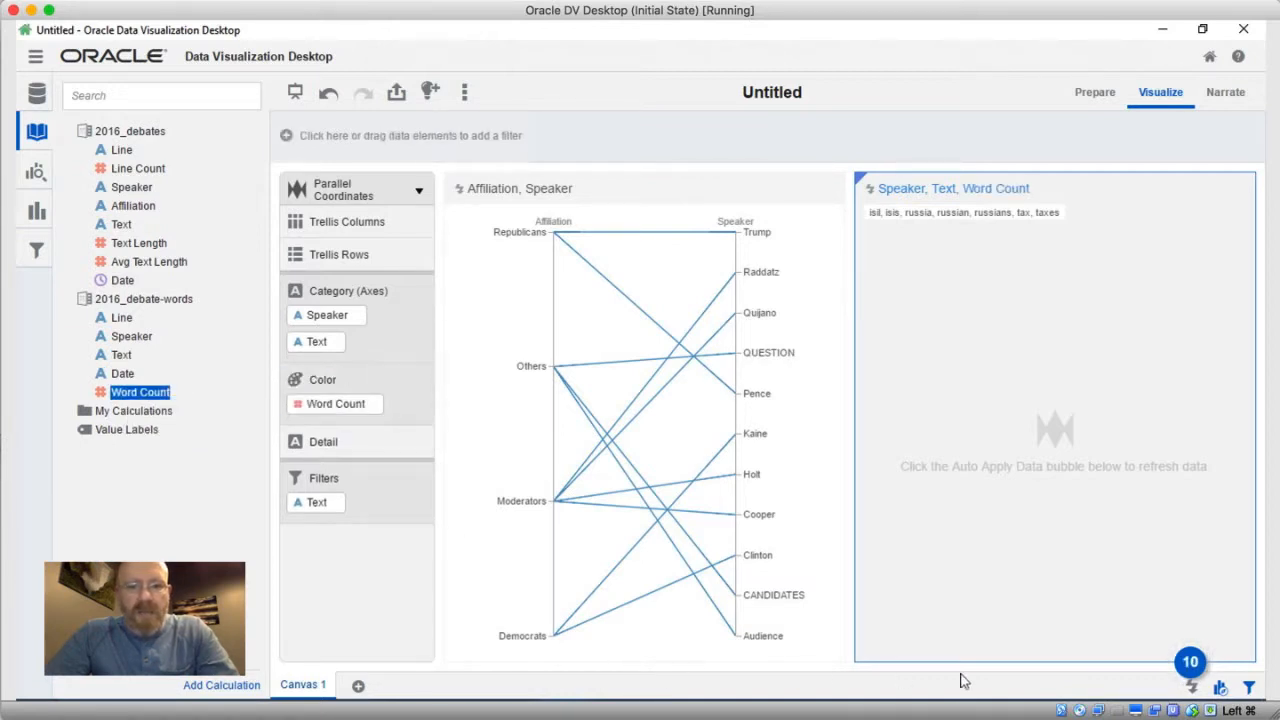
left_click(1190, 664)
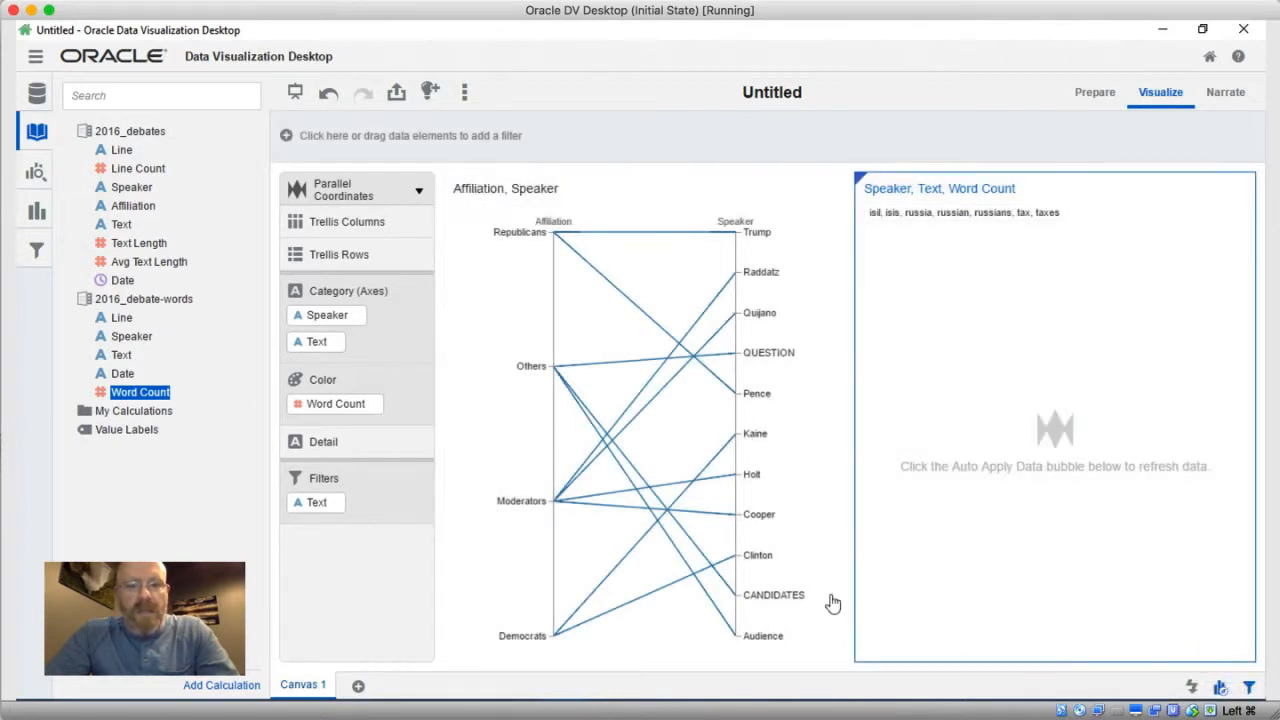